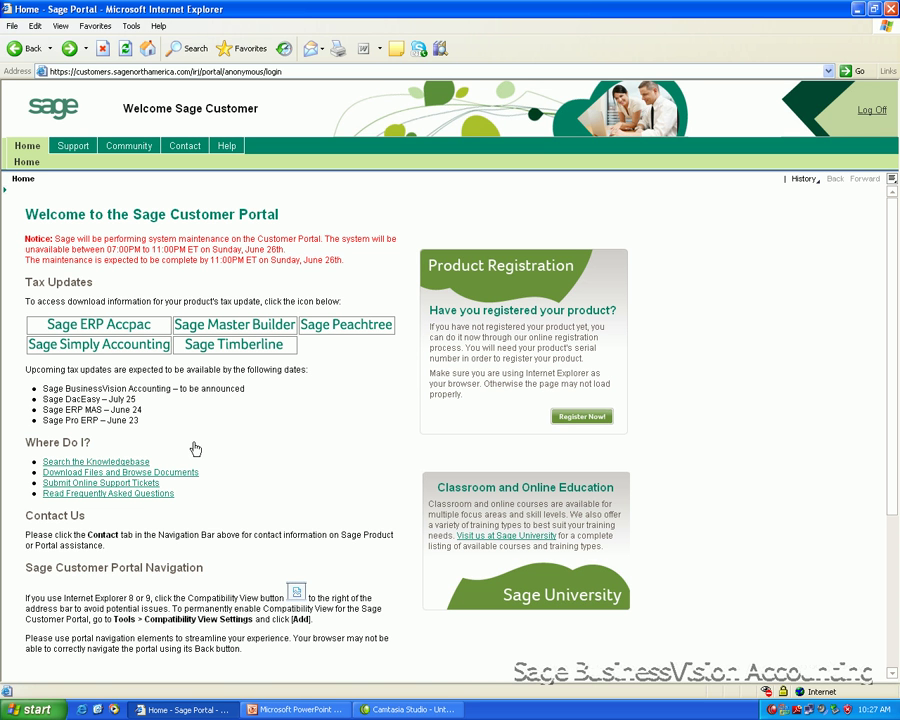
Step: Browse Download Files to For Customers > Sage BusinessVision Accounting > Subscriber Downloads > Payroll Downloads
left_click(148, 474)
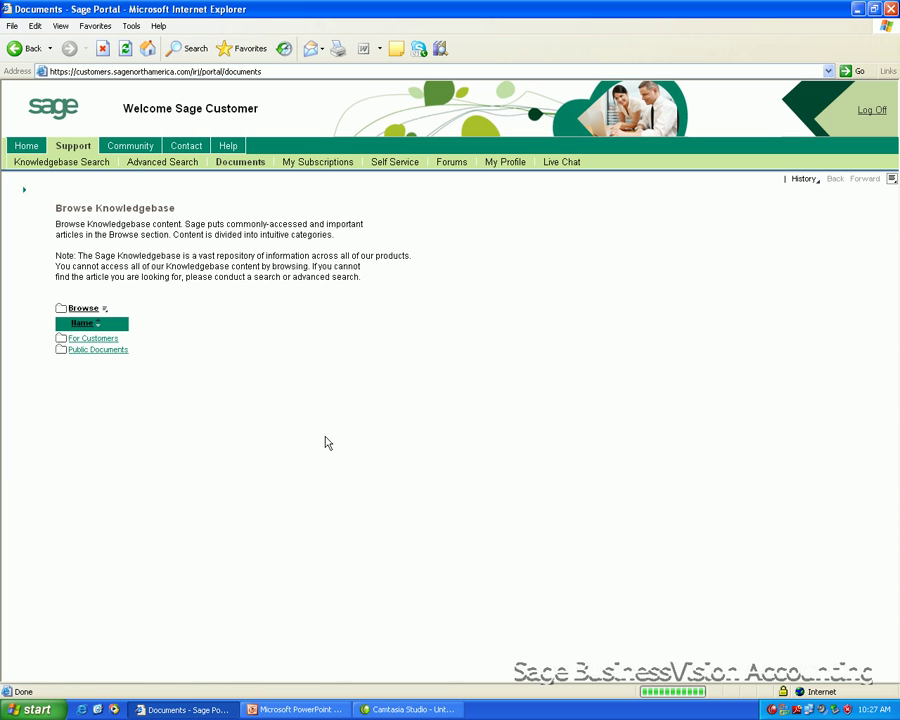
left_click(96, 340)
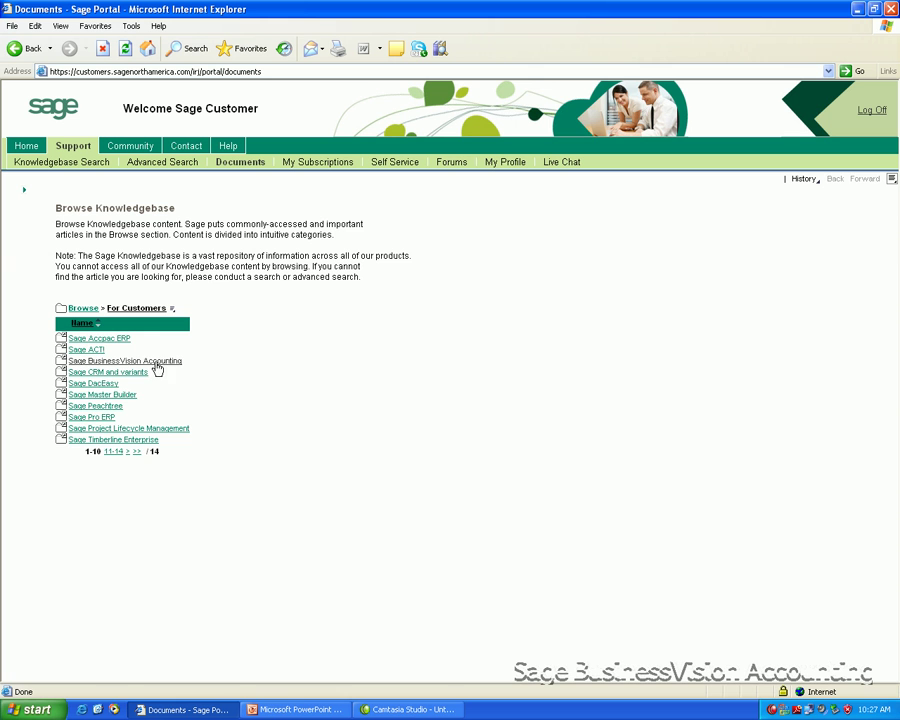
left_click(155, 362)
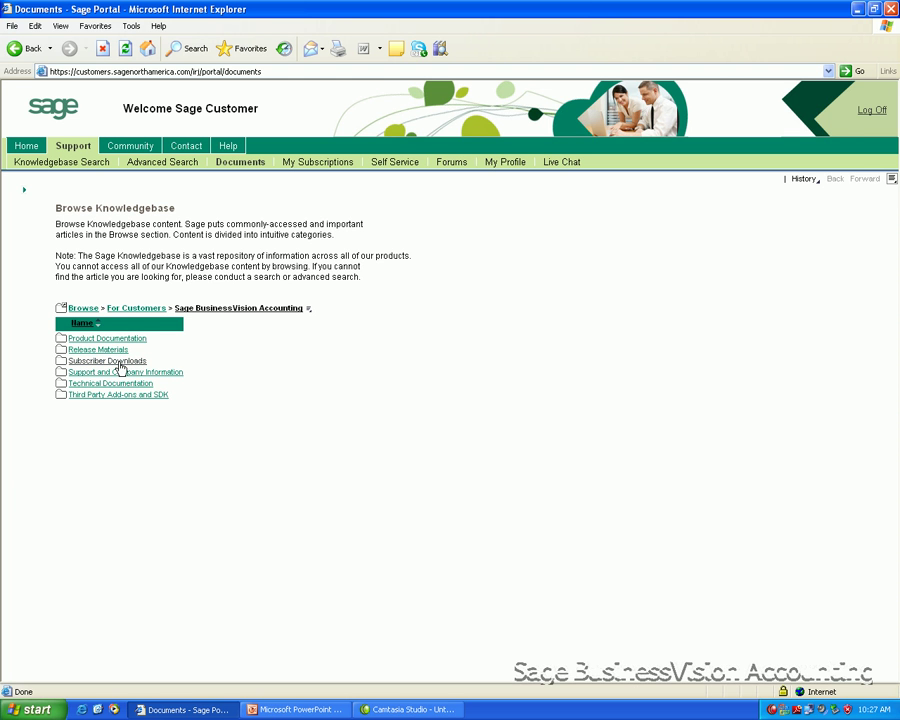
left_click(119, 362)
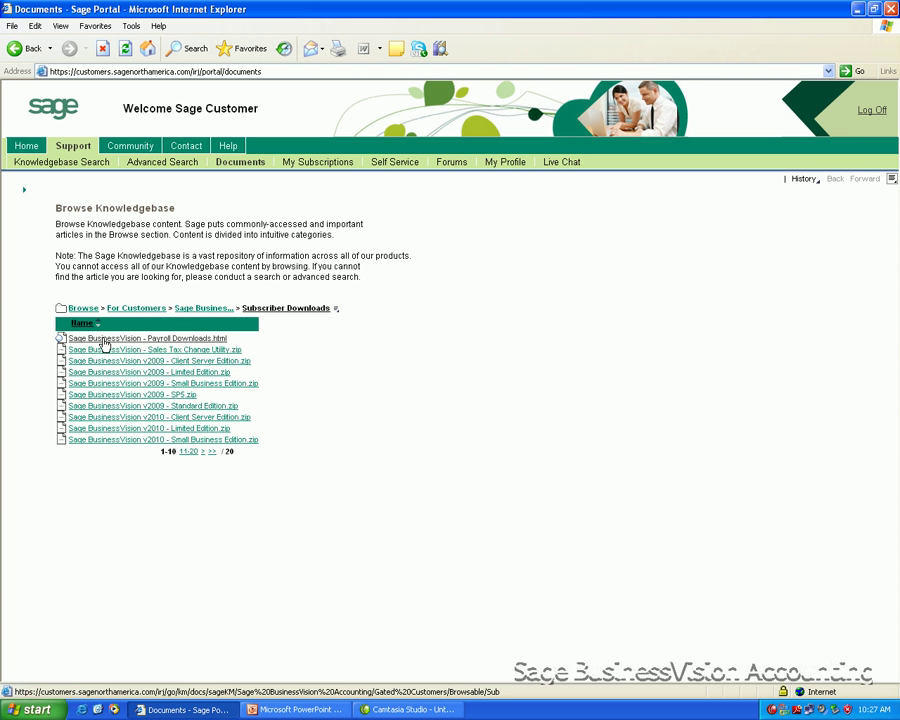
left_click(192, 340)
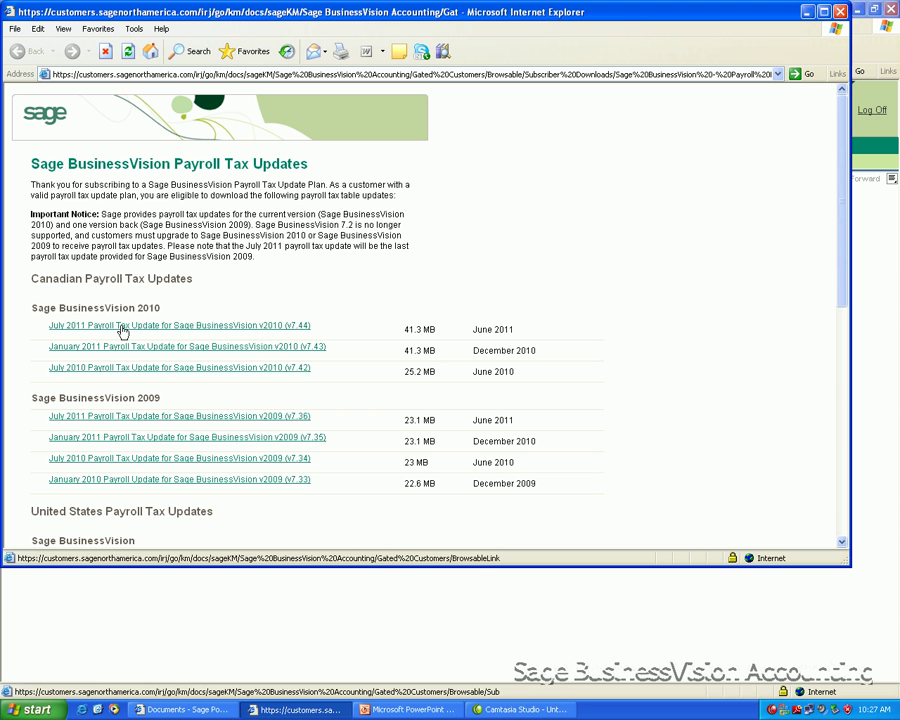
Step: Save the July 2011 v2010 payroll tax update zip (PUP-CAN - 2011-07) to the Desktop
left_click(137, 327)
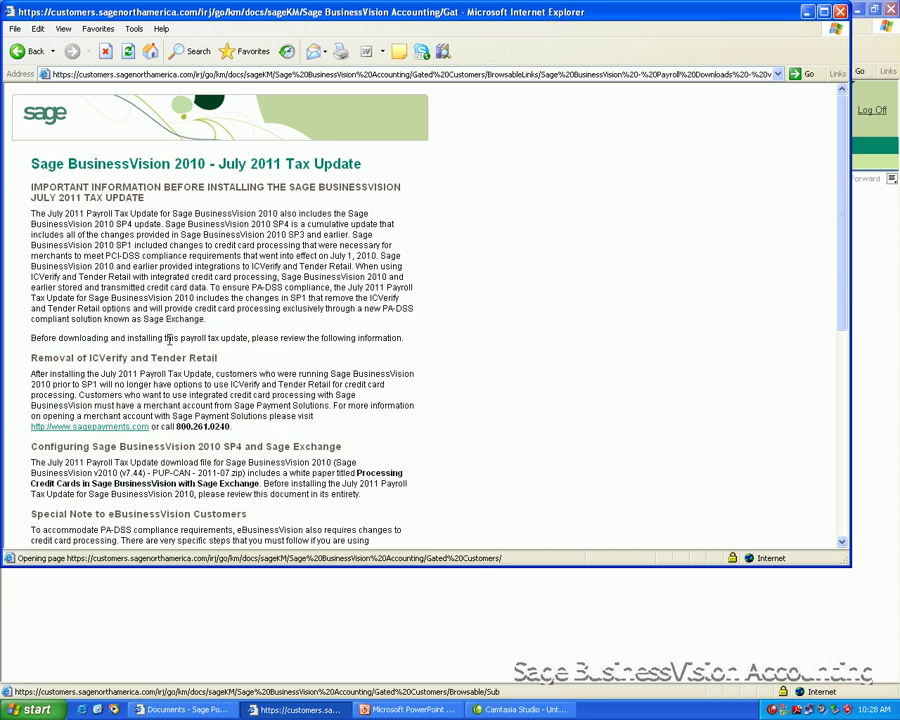
scroll(227, 381, "down", 3)
scroll(227, 381, "down", 5)
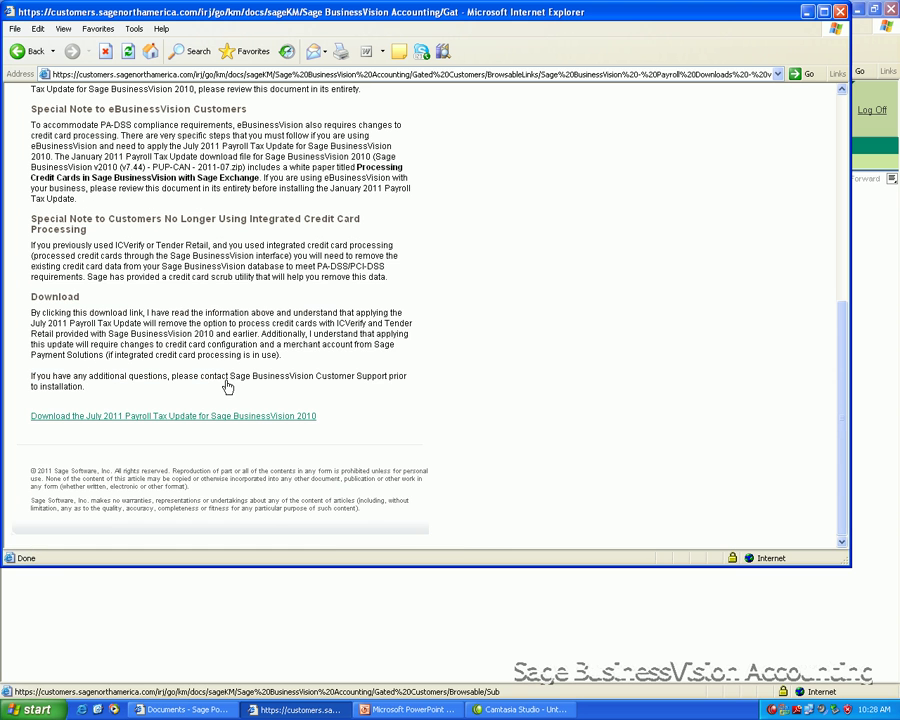
left_click(157, 418)
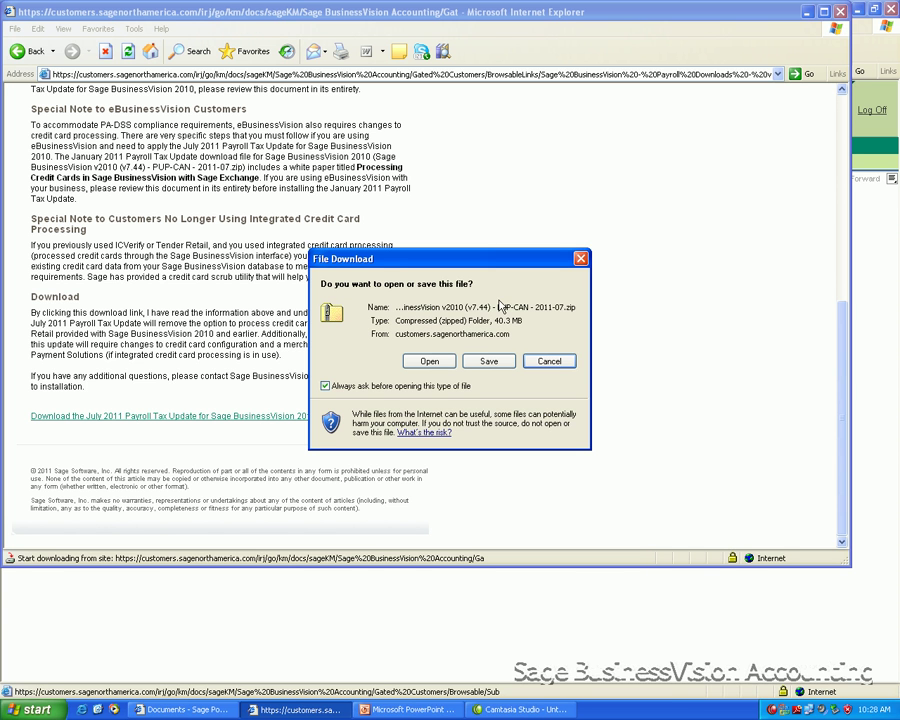
left_click(489, 361)
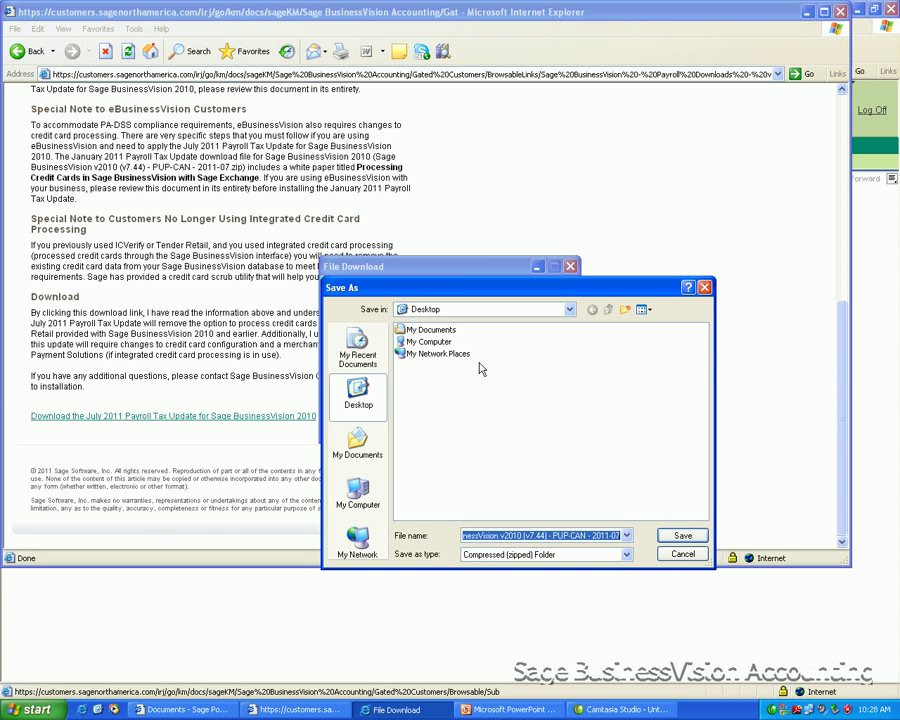
left_click(680, 537)
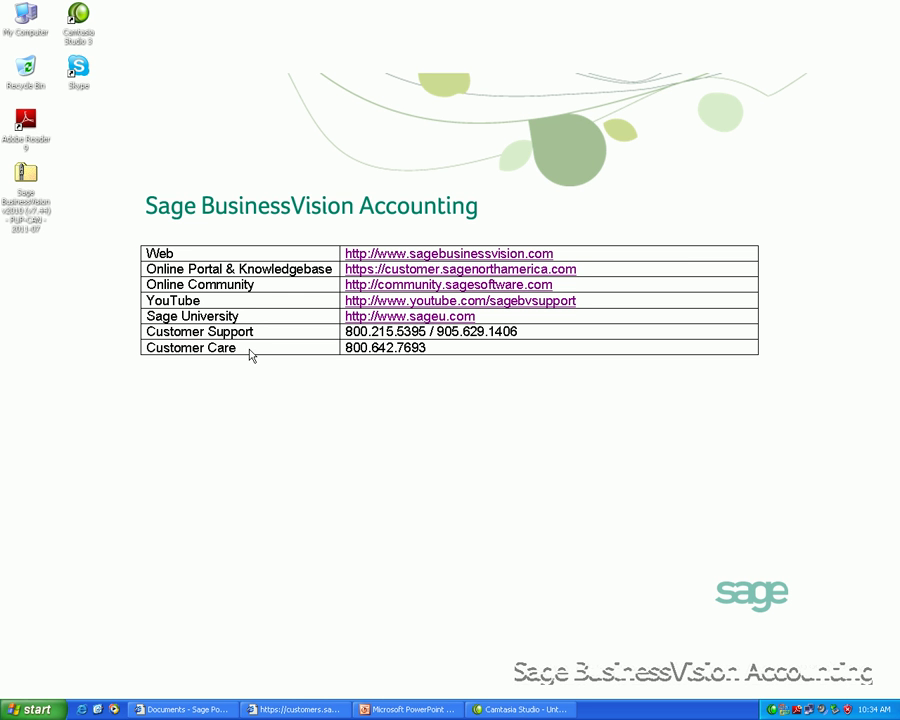
Step: Extract Payroll V7.44 from the update zip to the desktop, accepting the security warning, then close the folder
left_click(48, 232)
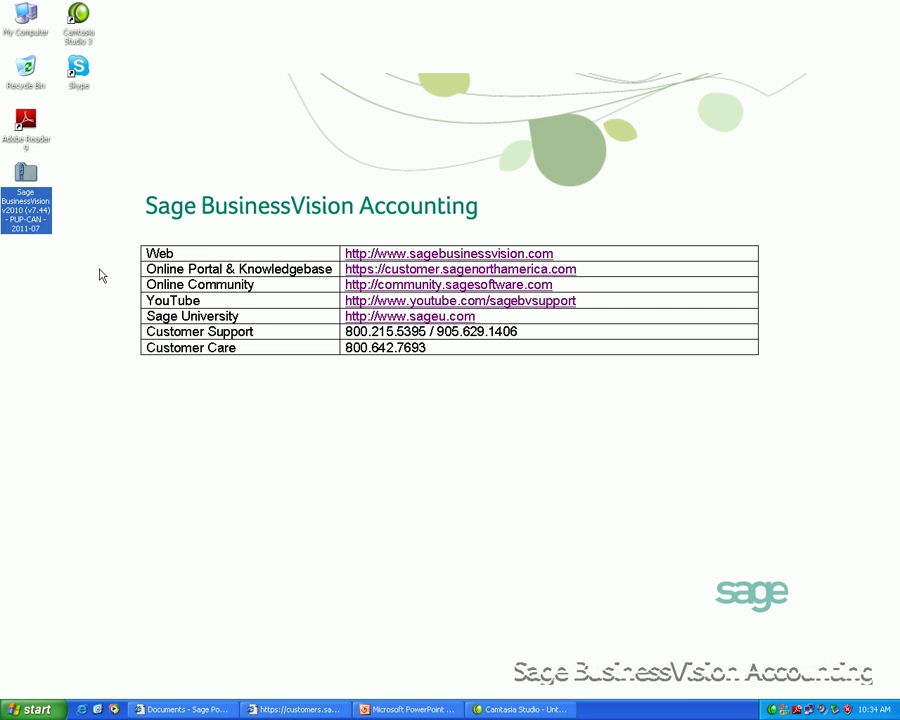
double_click(36, 230)
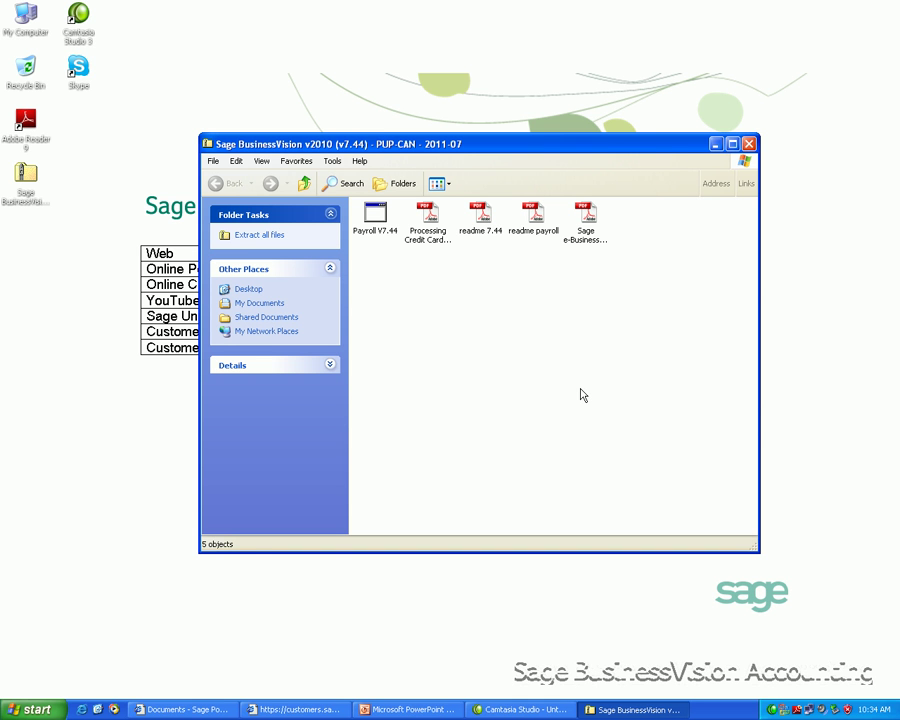
left_click(376, 214)
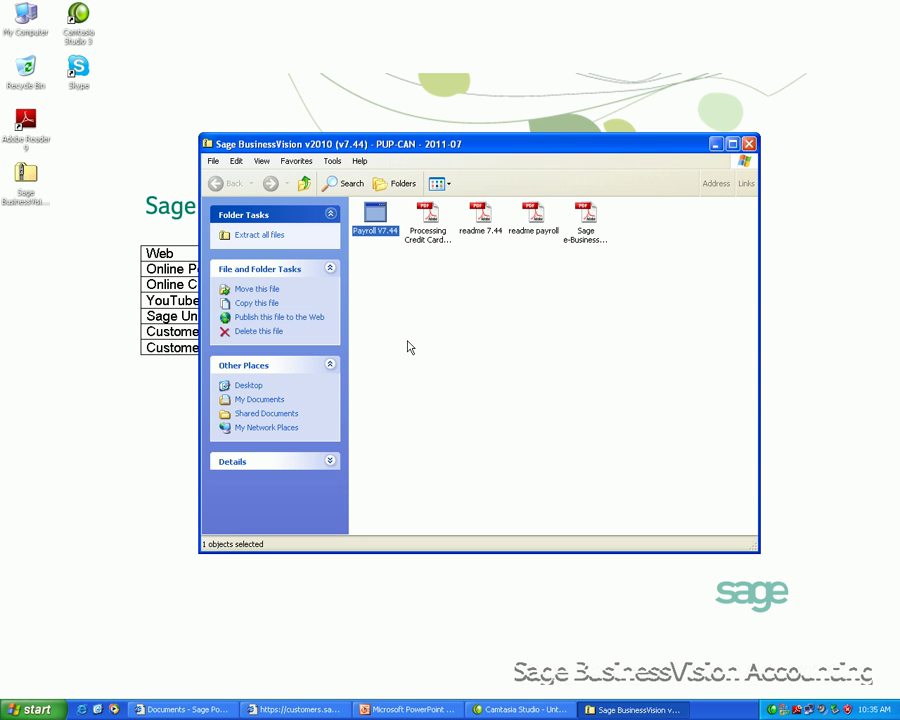
left_click(642, 346)
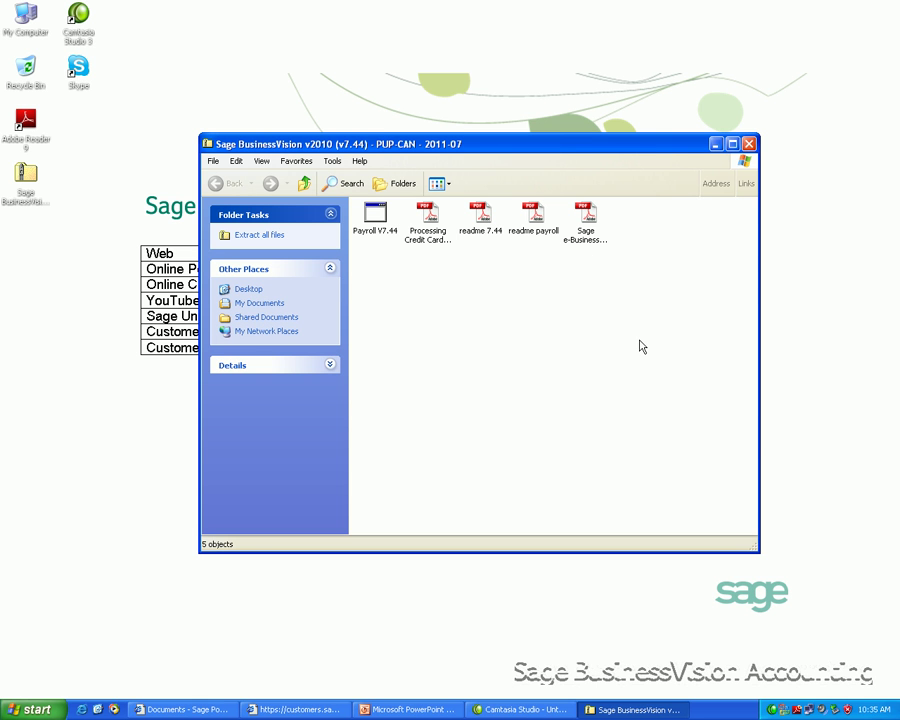
left_click(534, 218)
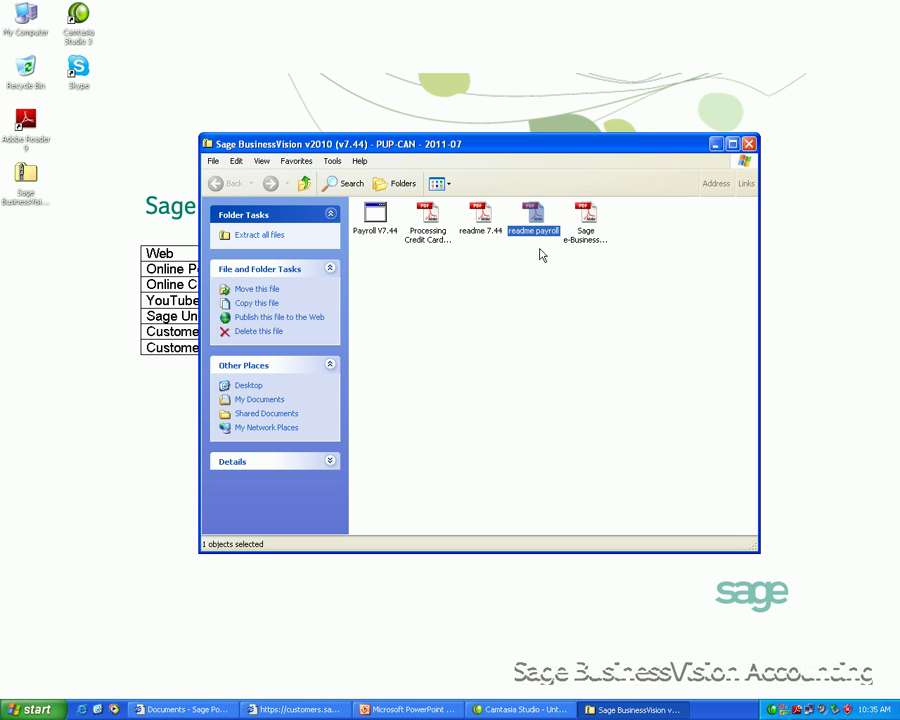
left_click(377, 220)
double_click(377, 220)
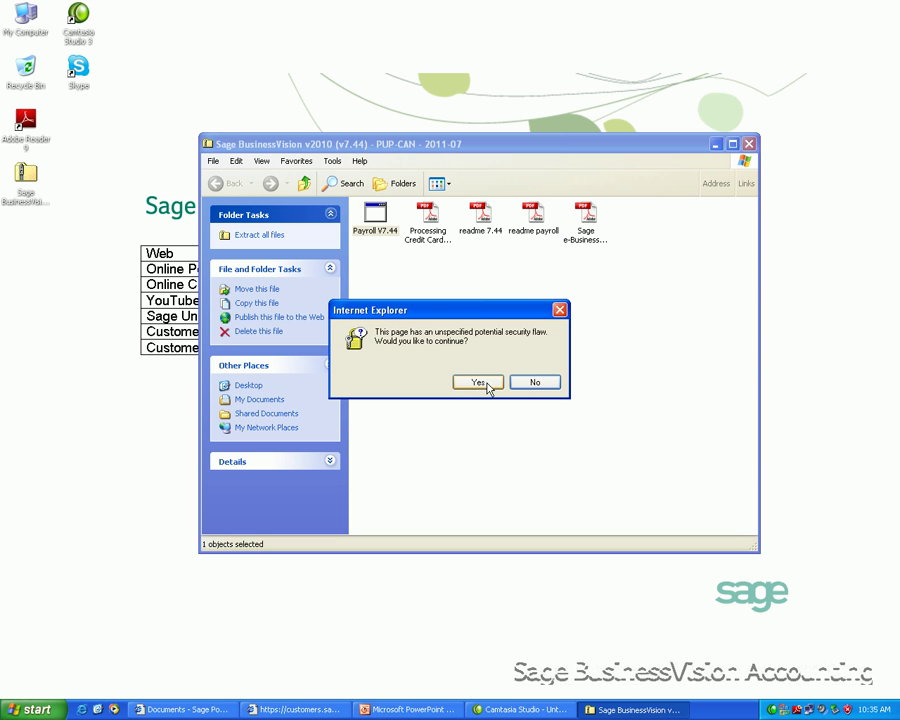
left_click(488, 387)
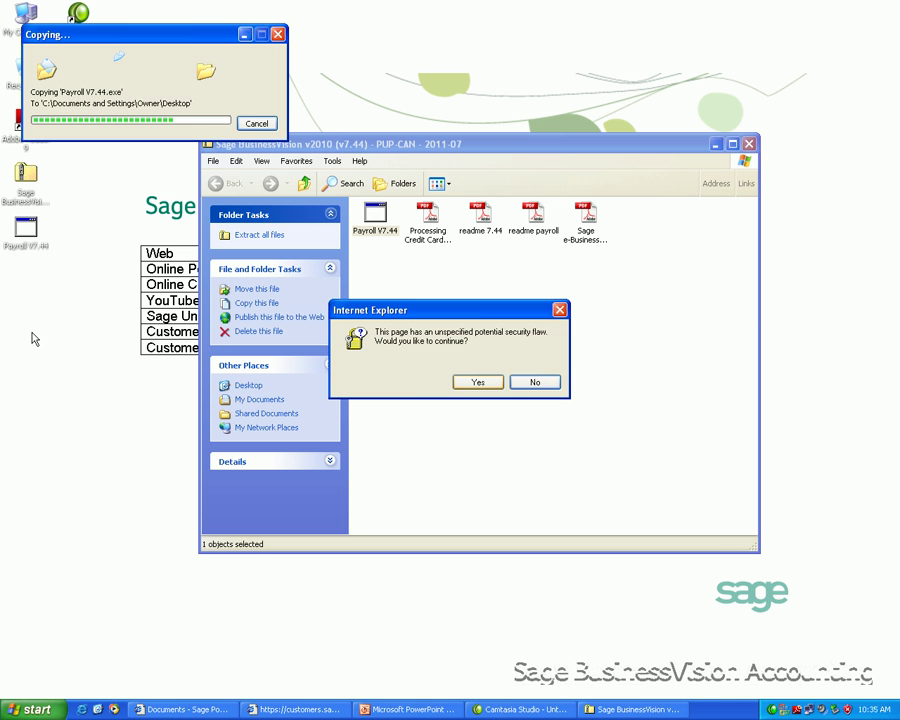
left_click(753, 145)
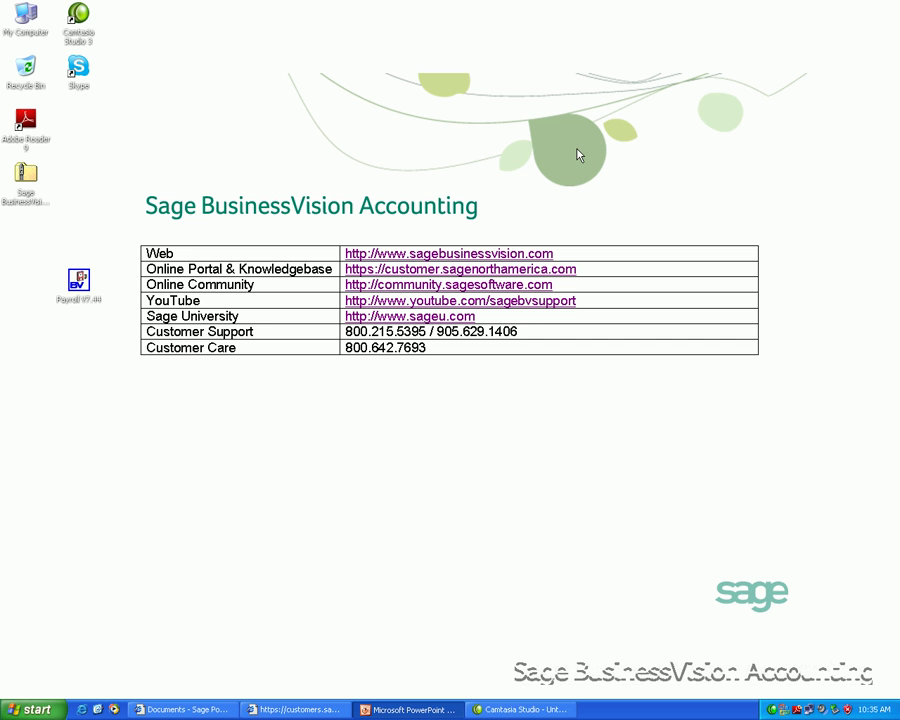
Step: Run Payroll V7.44 setup, confirm updating the program files, and finish the wizard
left_click(80, 298)
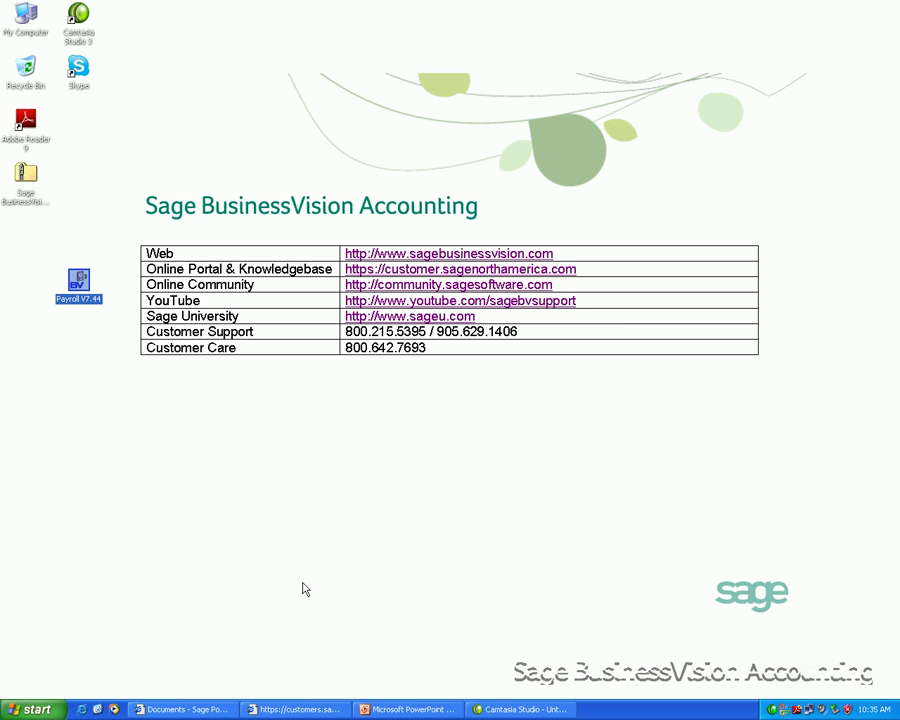
double_click(80, 283)
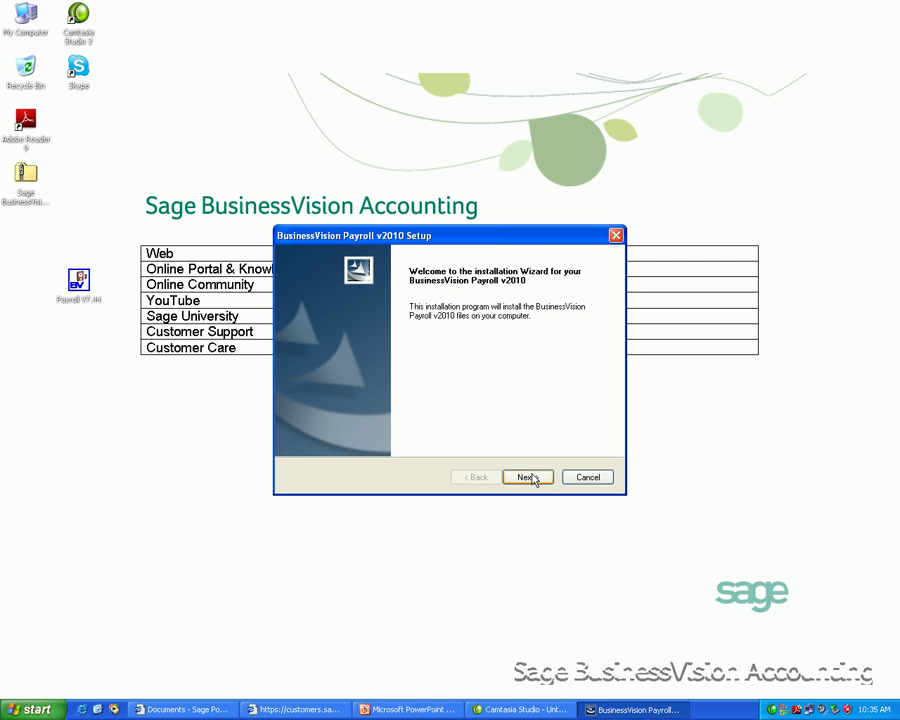
left_click(535, 481)
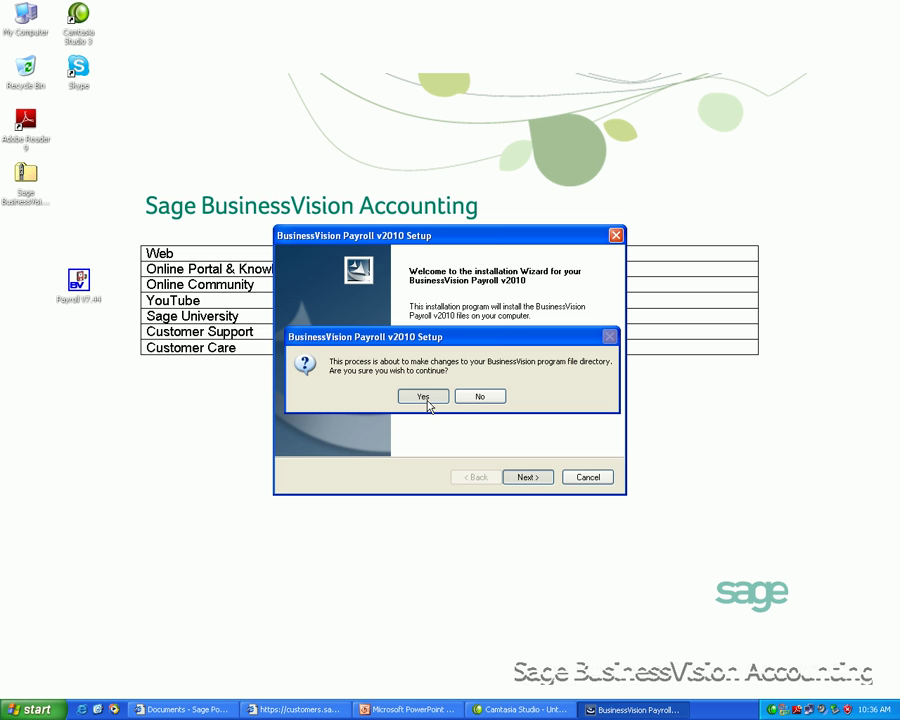
left_click(423, 397)
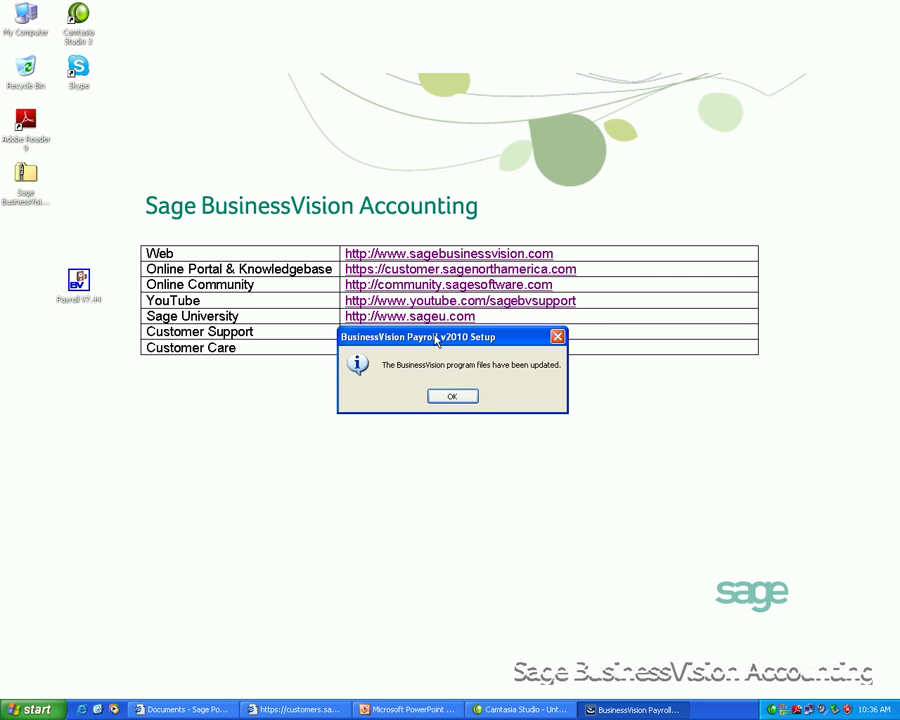
left_click(455, 398)
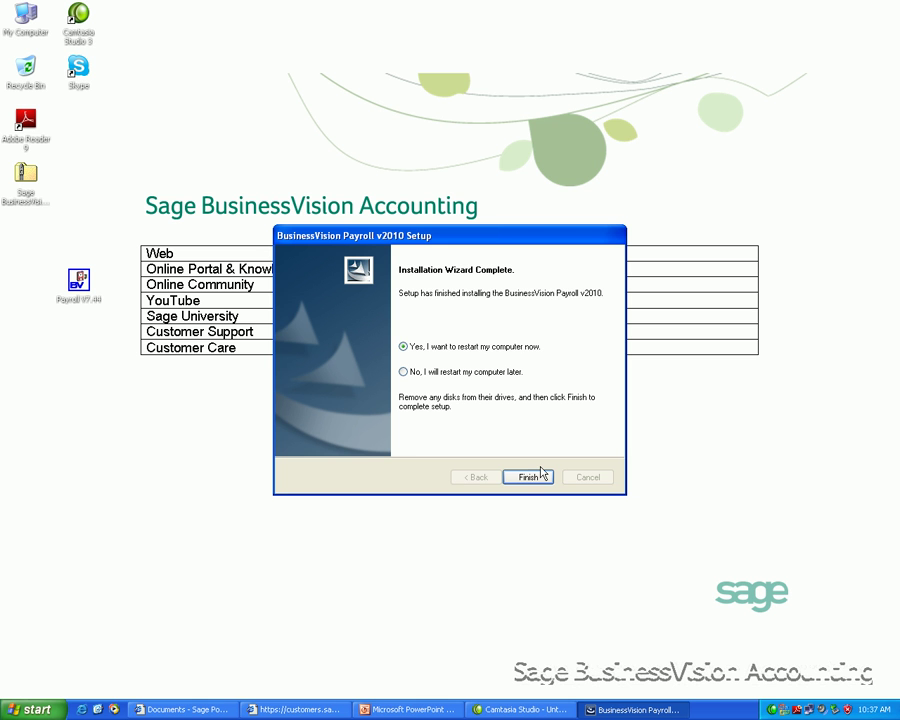
left_click(528, 477)
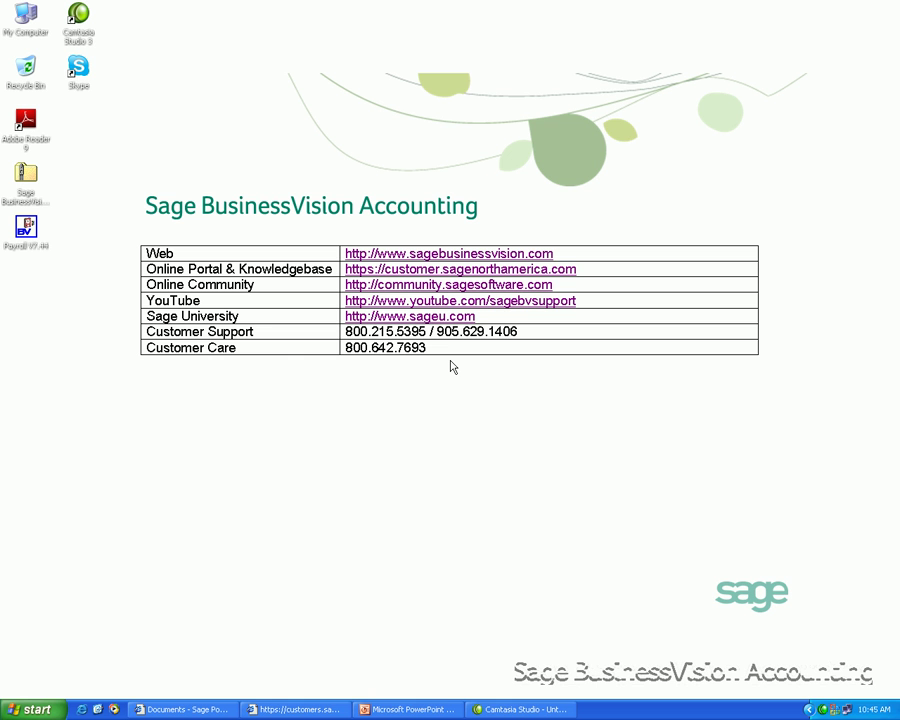
Step: Launch BusinessVision and log on to ABC Electronic Components Inc. with the user ID and password, accepting date 06/17/02
left_click(30, 709)
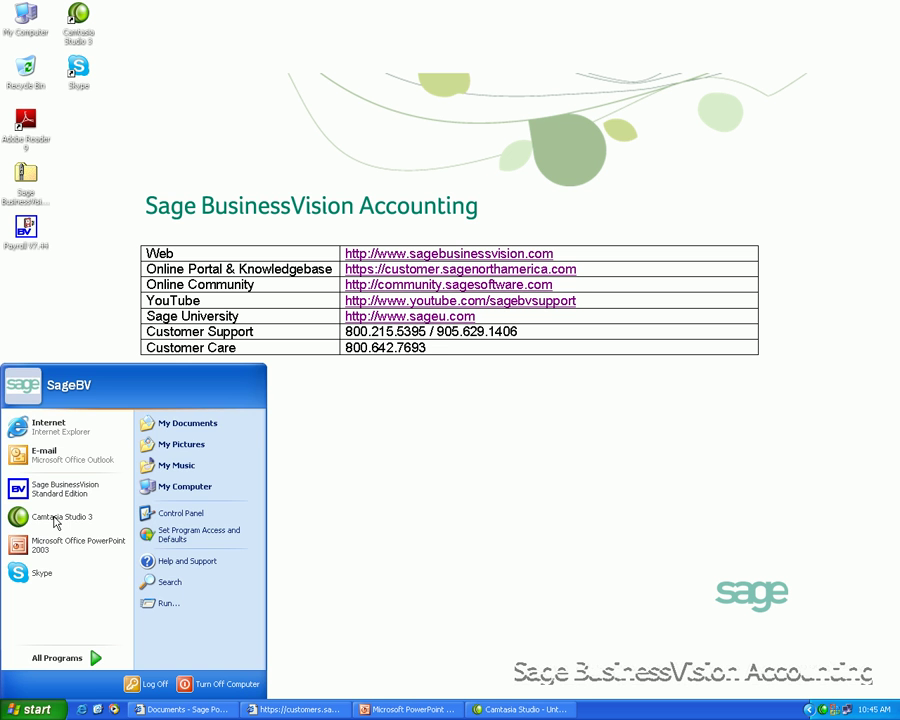
left_click(56, 518)
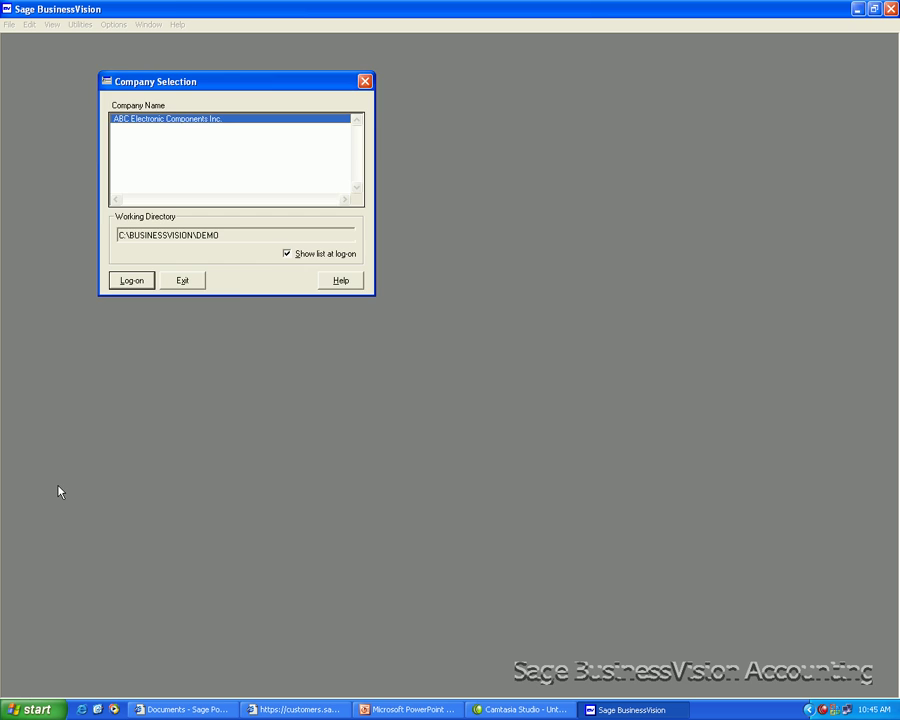
key("Return")
type("BUSINESS")
key("Tab")
type("BUSINESS")
key("Tab")
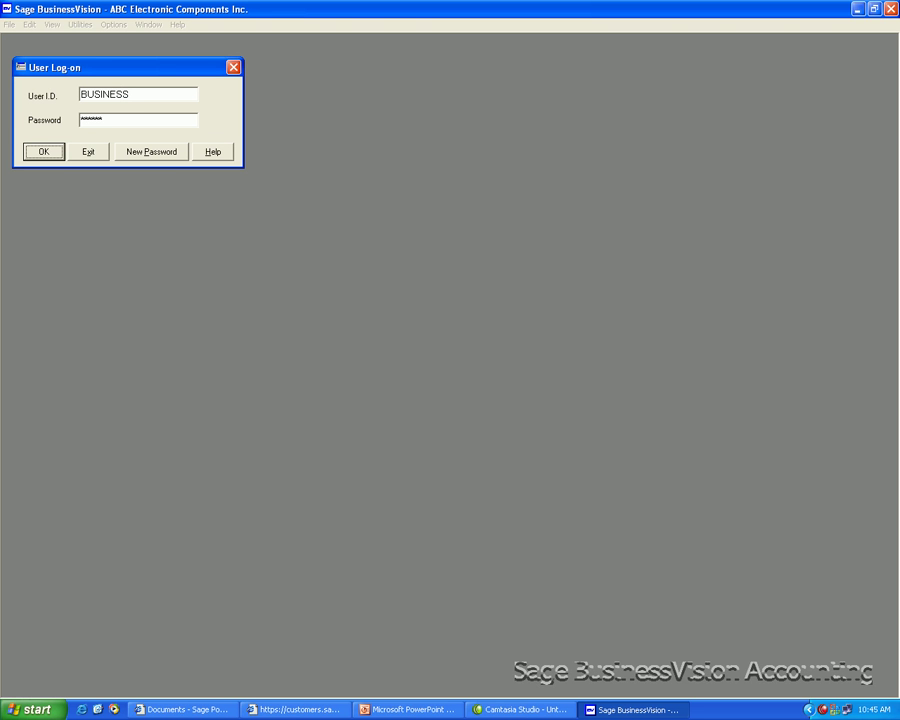
key("Return")
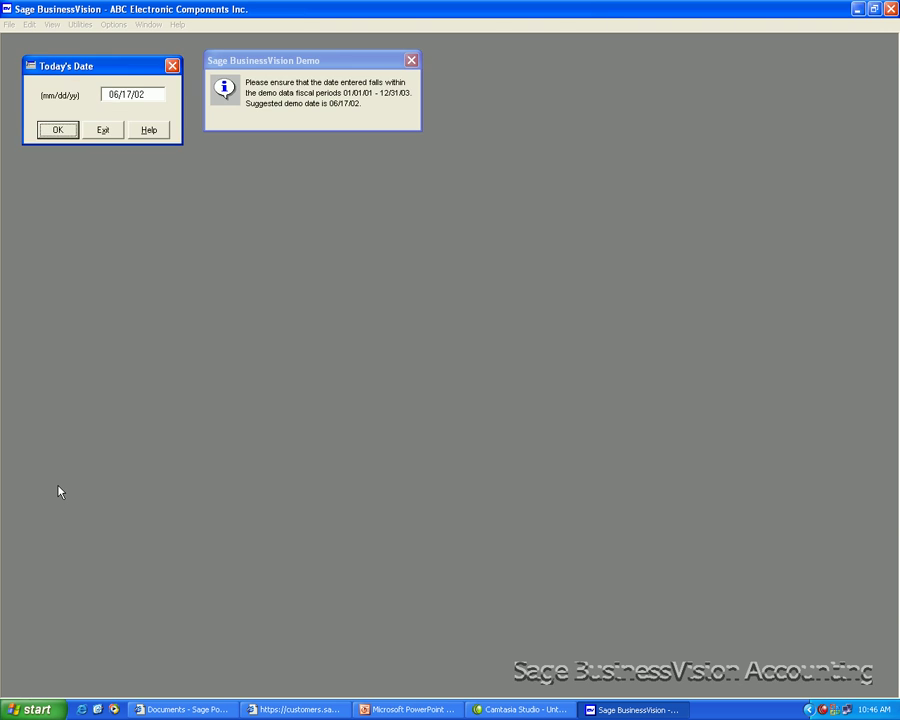
key("Return")
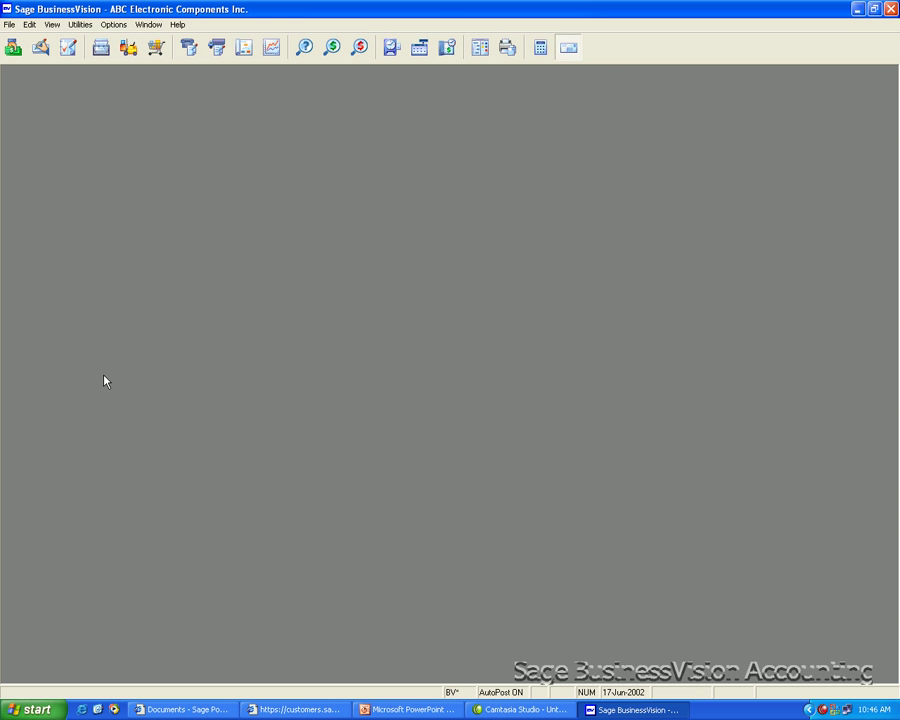
Step: Check Help > About and System Info to confirm Version 7.44 with Jul 2011 payroll tables
left_click(178, 25)
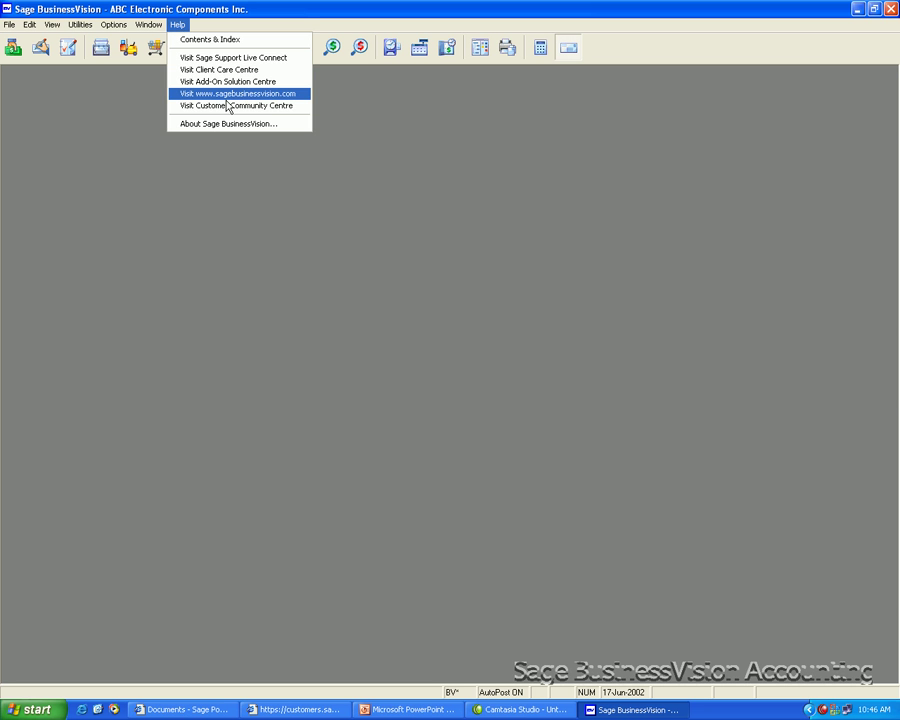
left_click(226, 124)
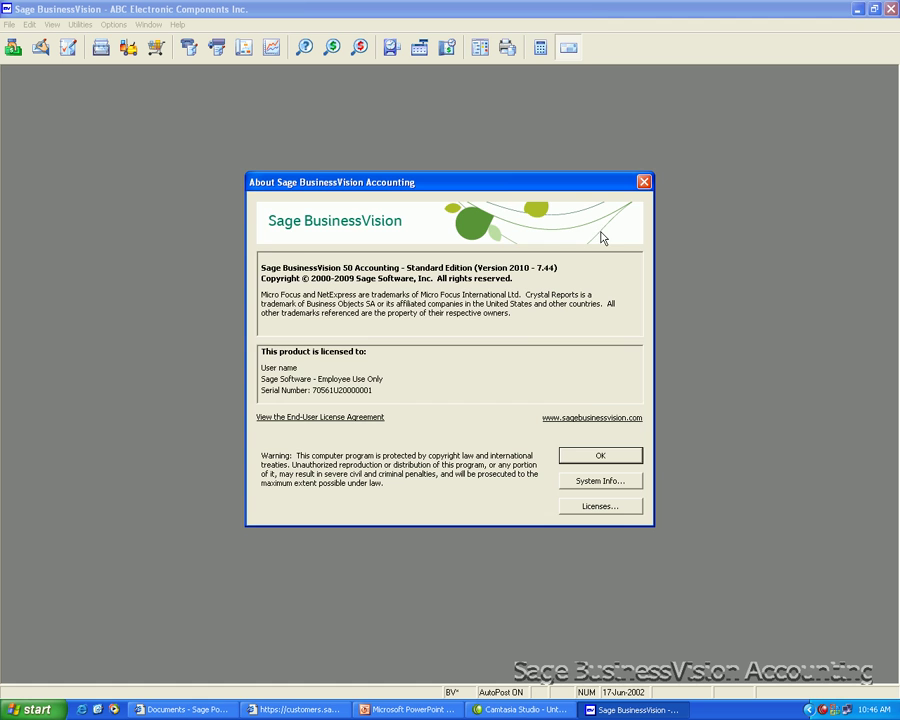
left_click(597, 483)
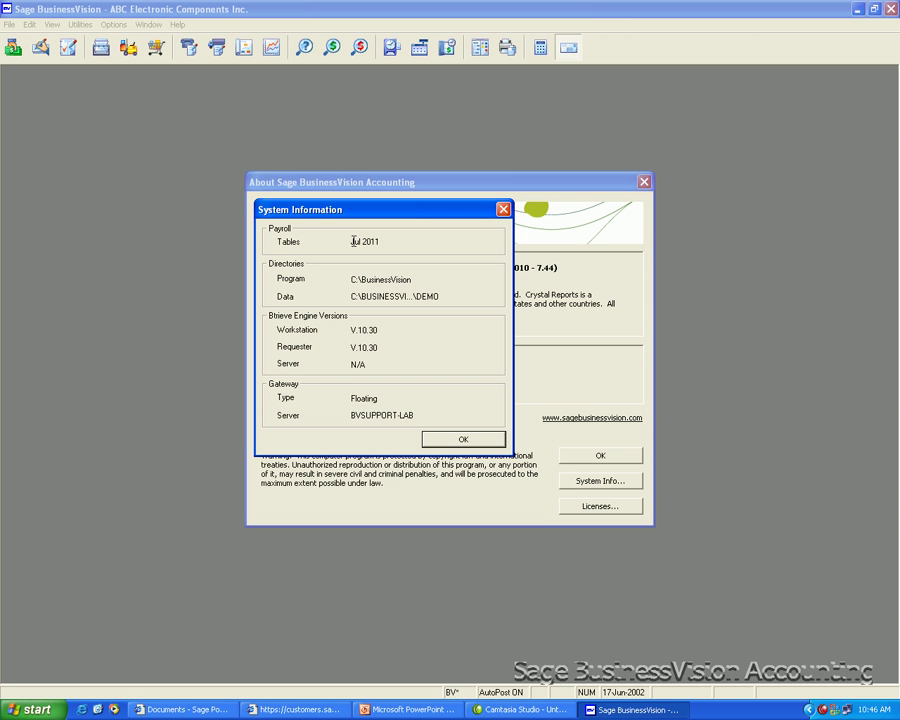
left_click(481, 442)
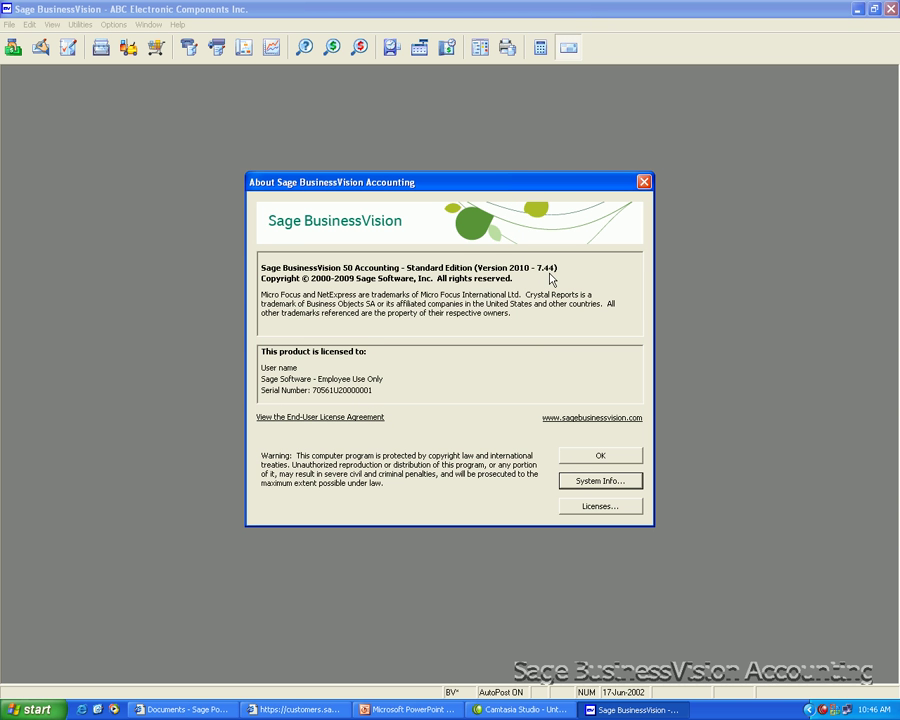
left_click(598, 459)
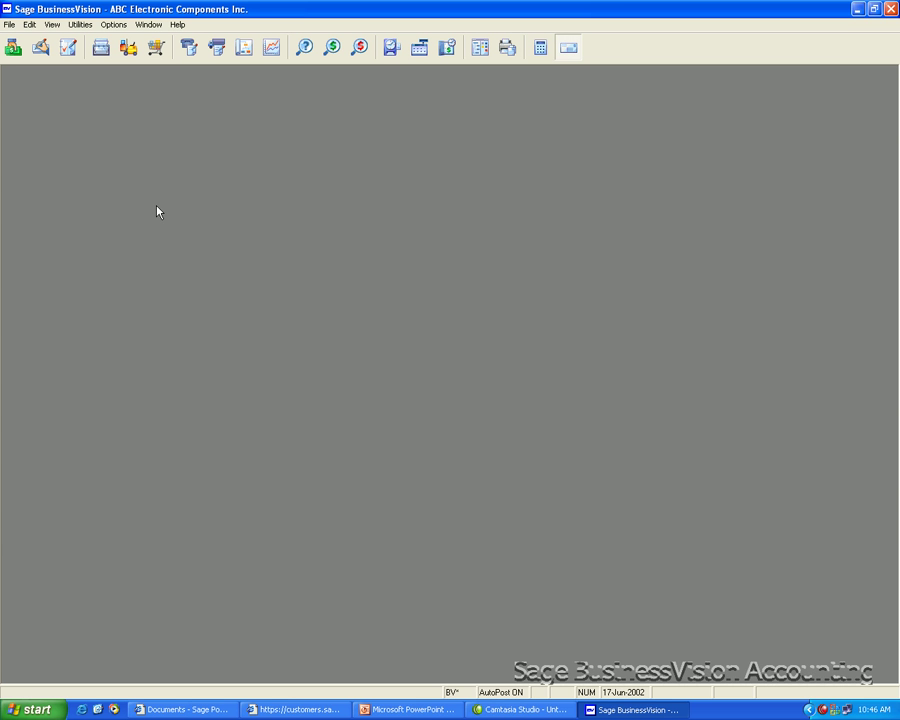
Step: Run Utilities > Payroll Setup > TD1 Revisions with a 0.000 percentage increase until complete
left_click(79, 25)
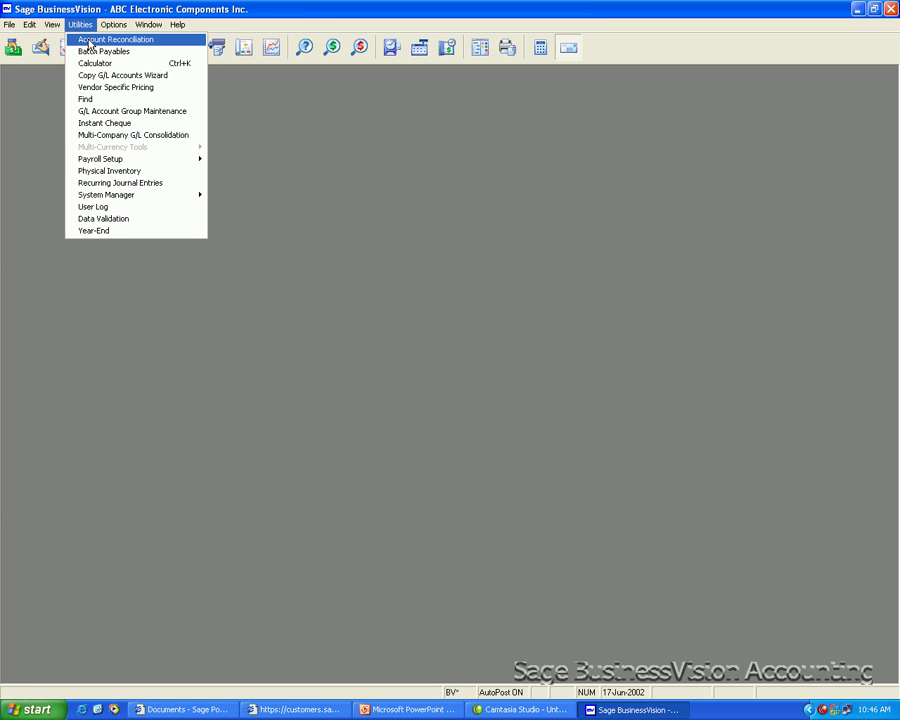
mouse_move(96, 162)
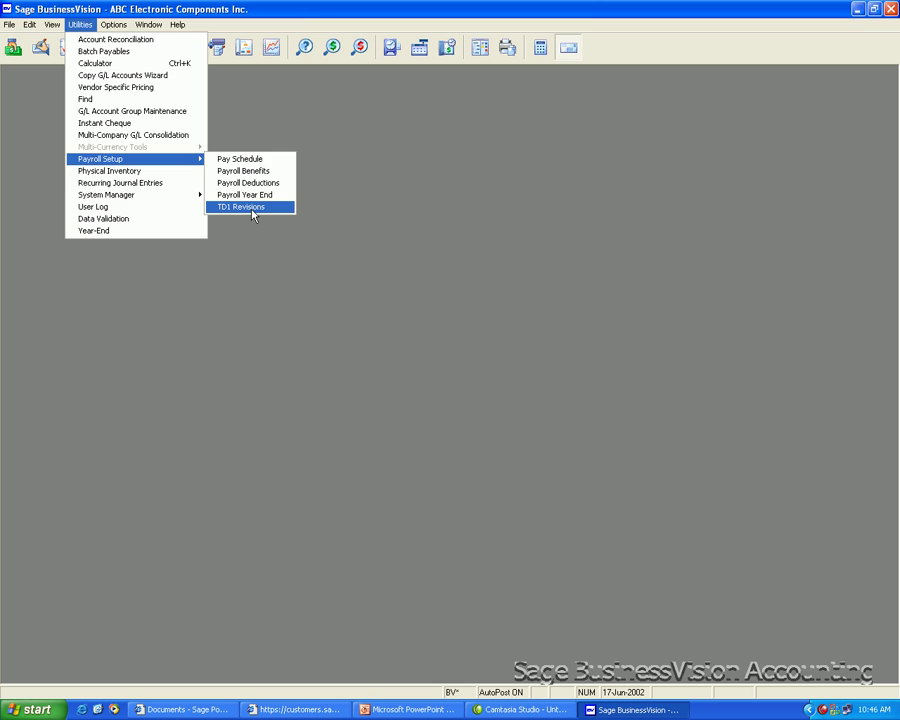
left_click(252, 209)
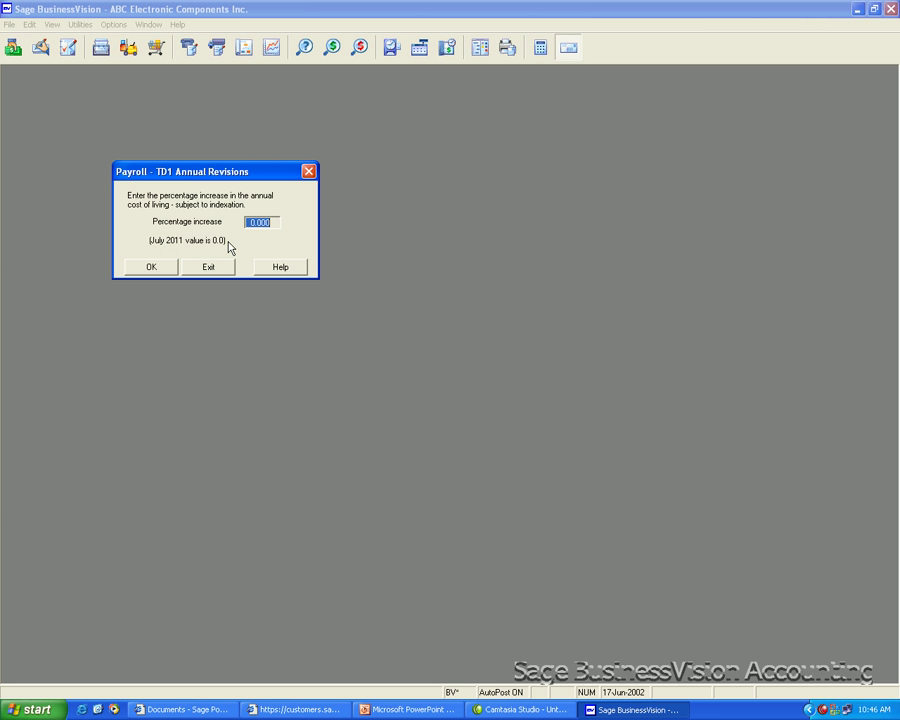
left_click(151, 267)
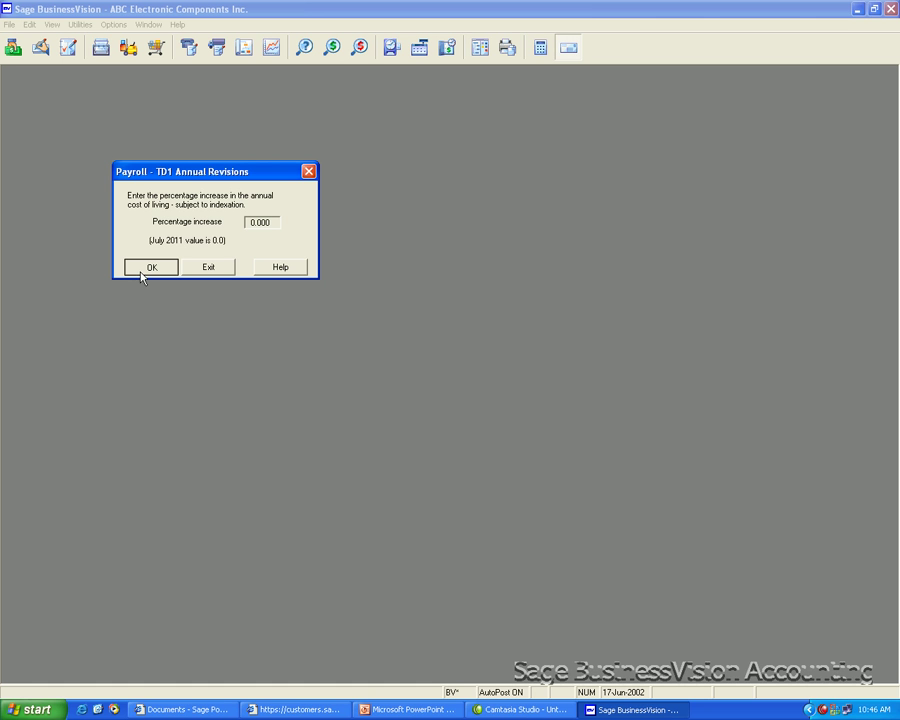
left_click(140, 270)
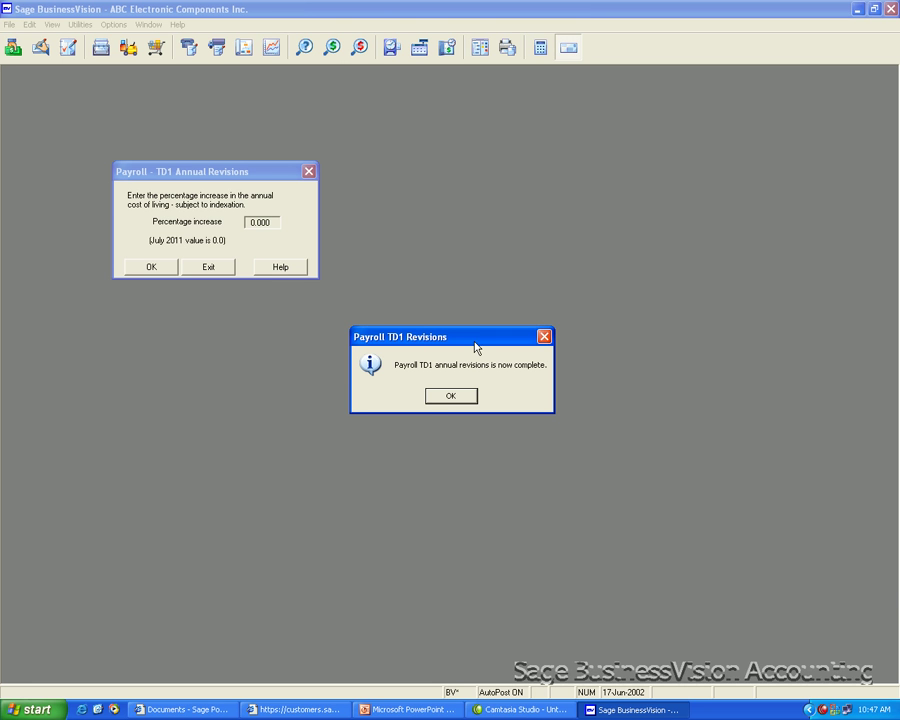
left_click(458, 395)
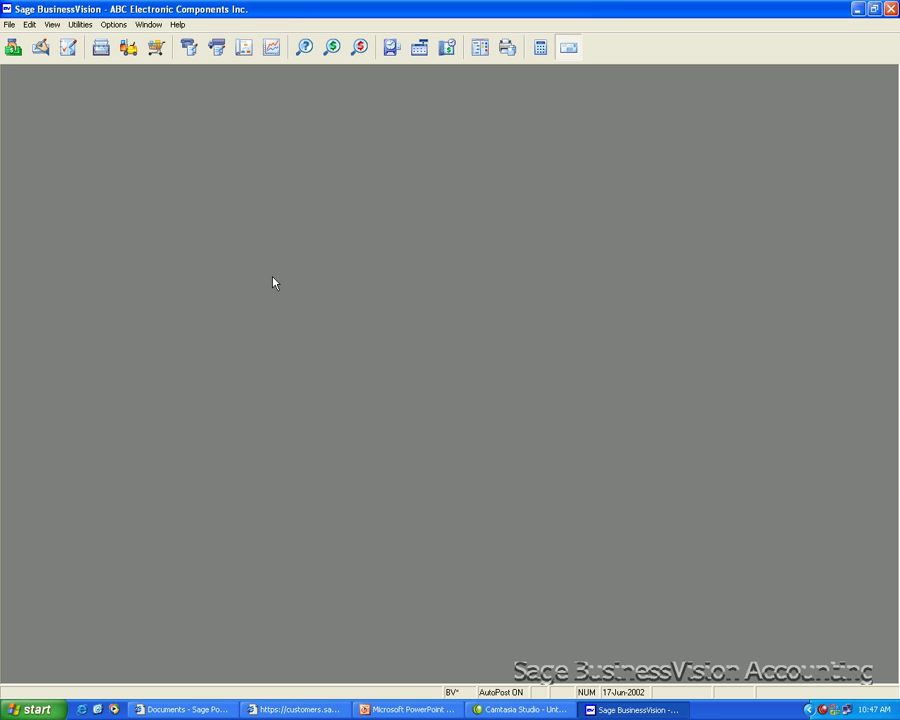
left_click(9, 27)
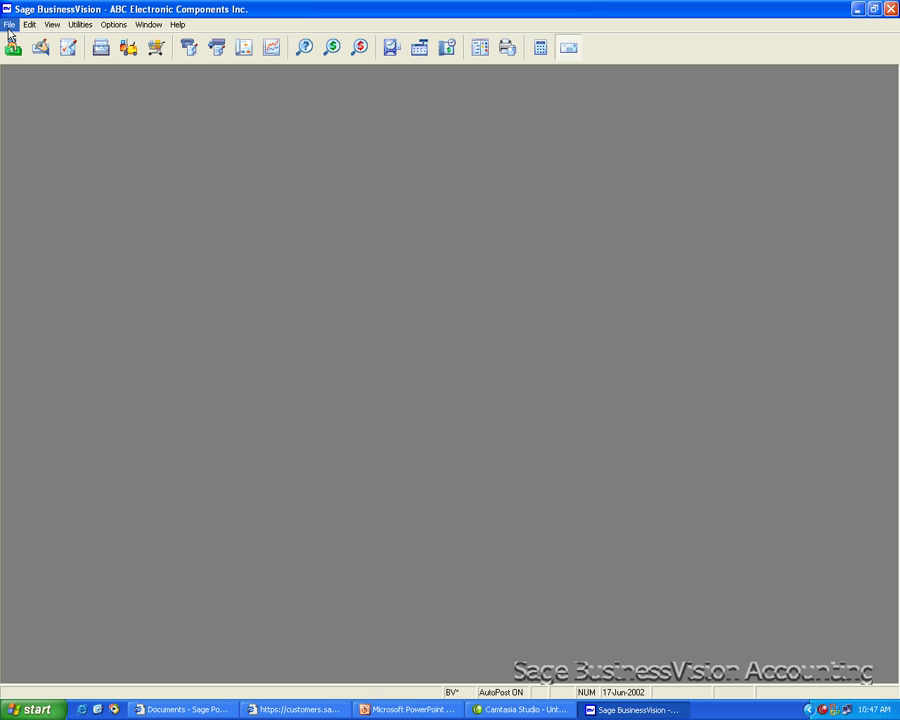